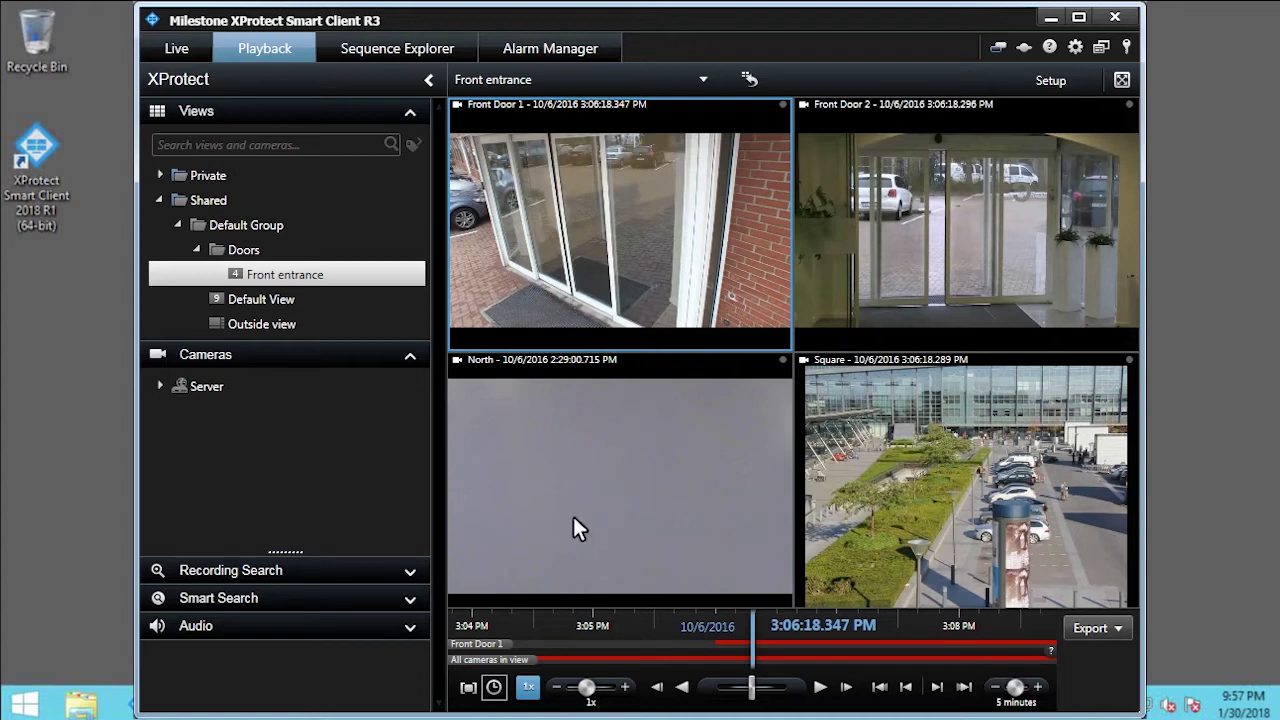
# Step: Set the export span to 03:06:18–03:07:33 PM on October 6, 2016, then pick the cameras
pyautogui.click(493, 688)
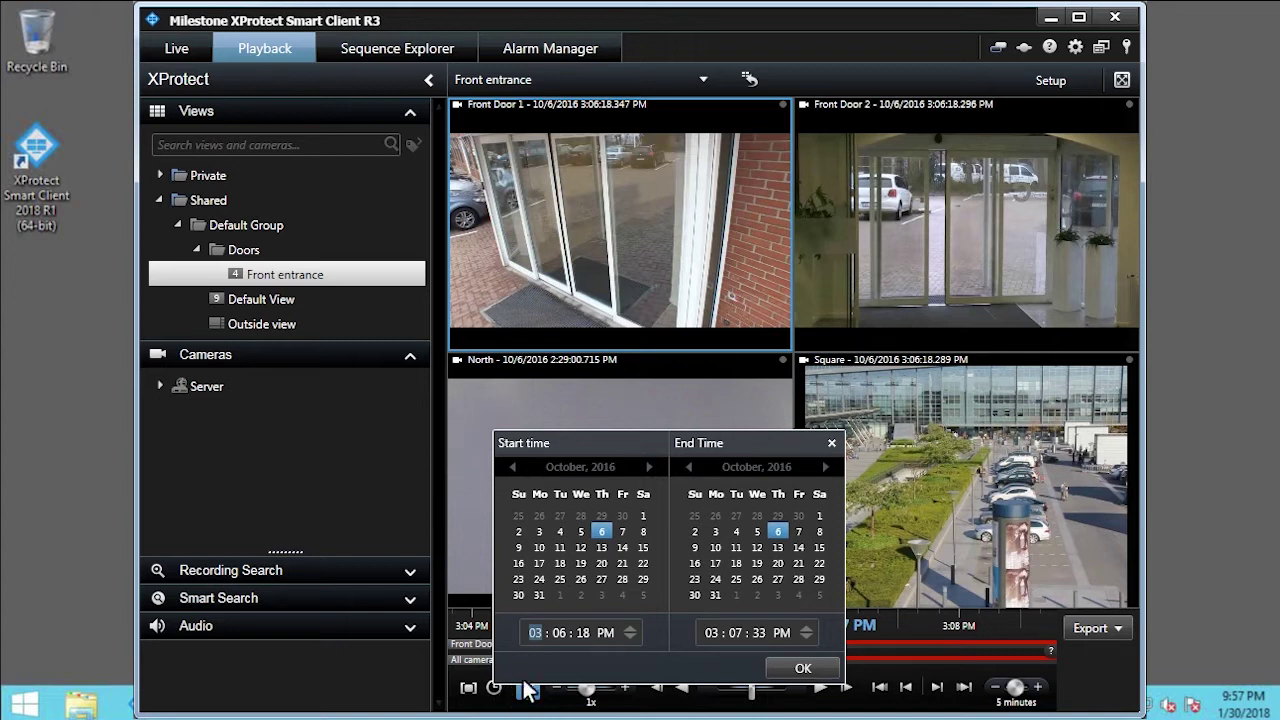
pyautogui.click(803, 668)
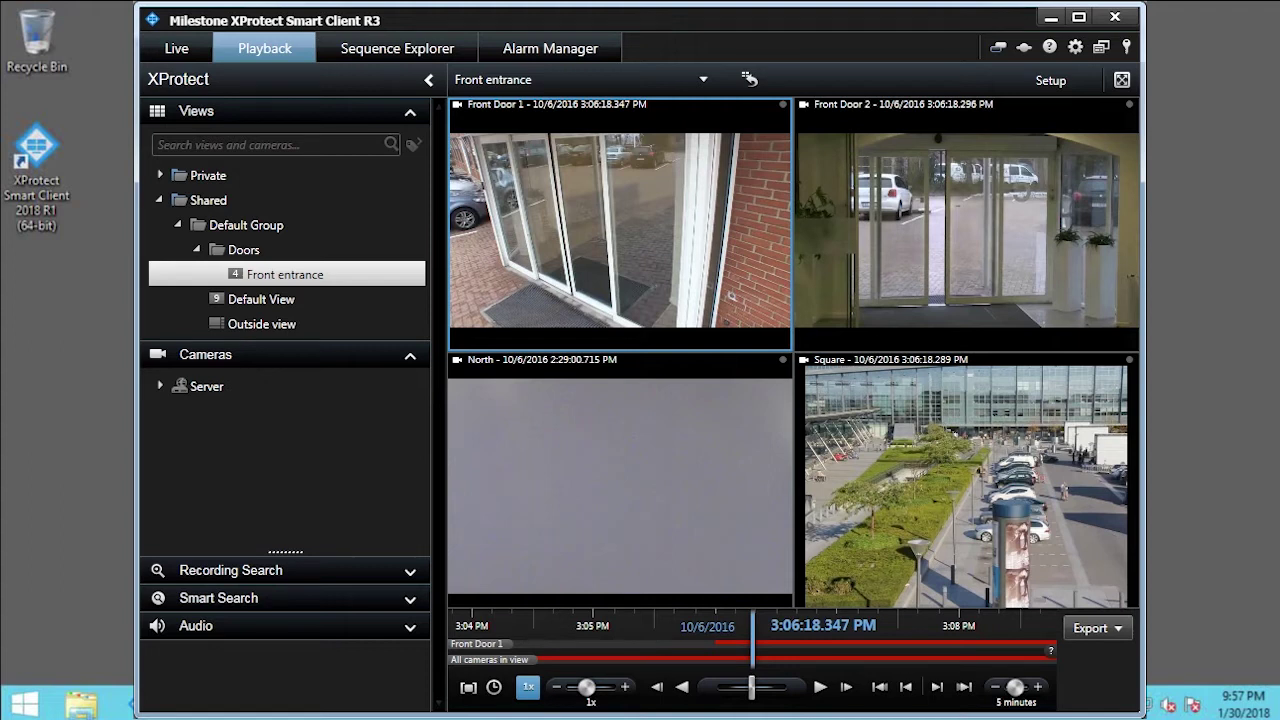
pyautogui.click(468, 688)
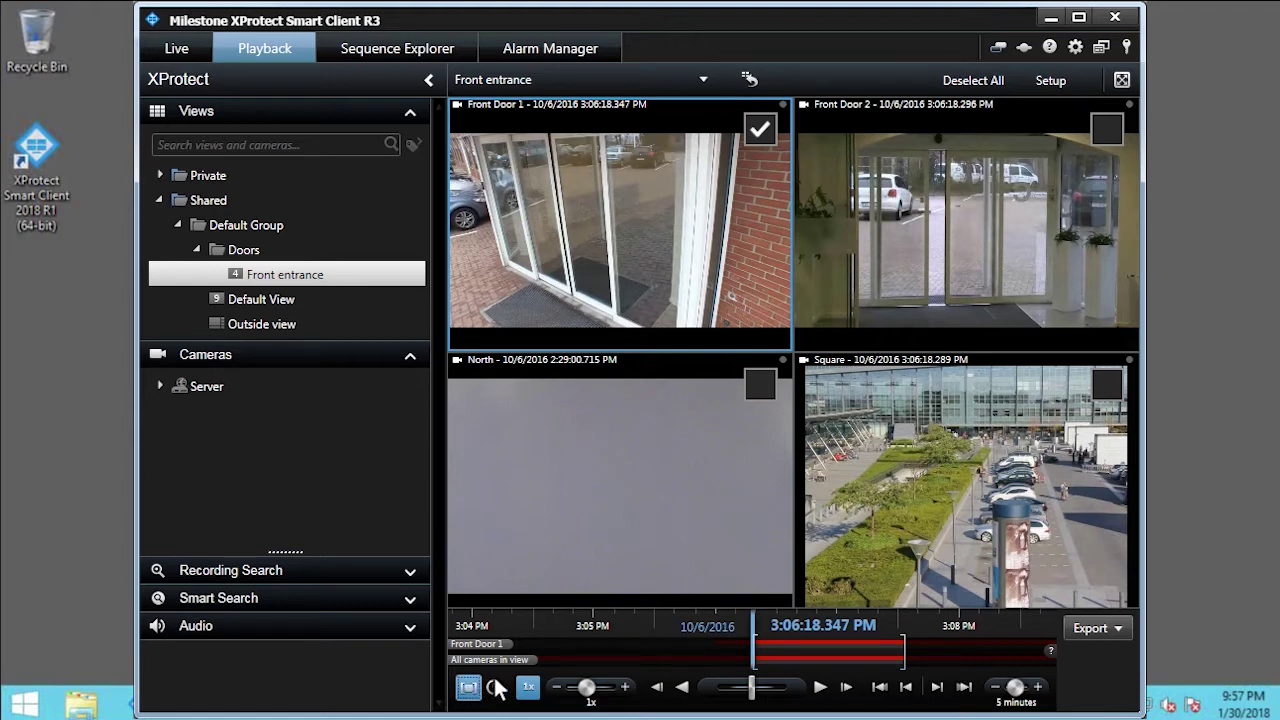
# Step: Check Front Door 1 for export and bring up the Export options
pyautogui.click(1097, 634)
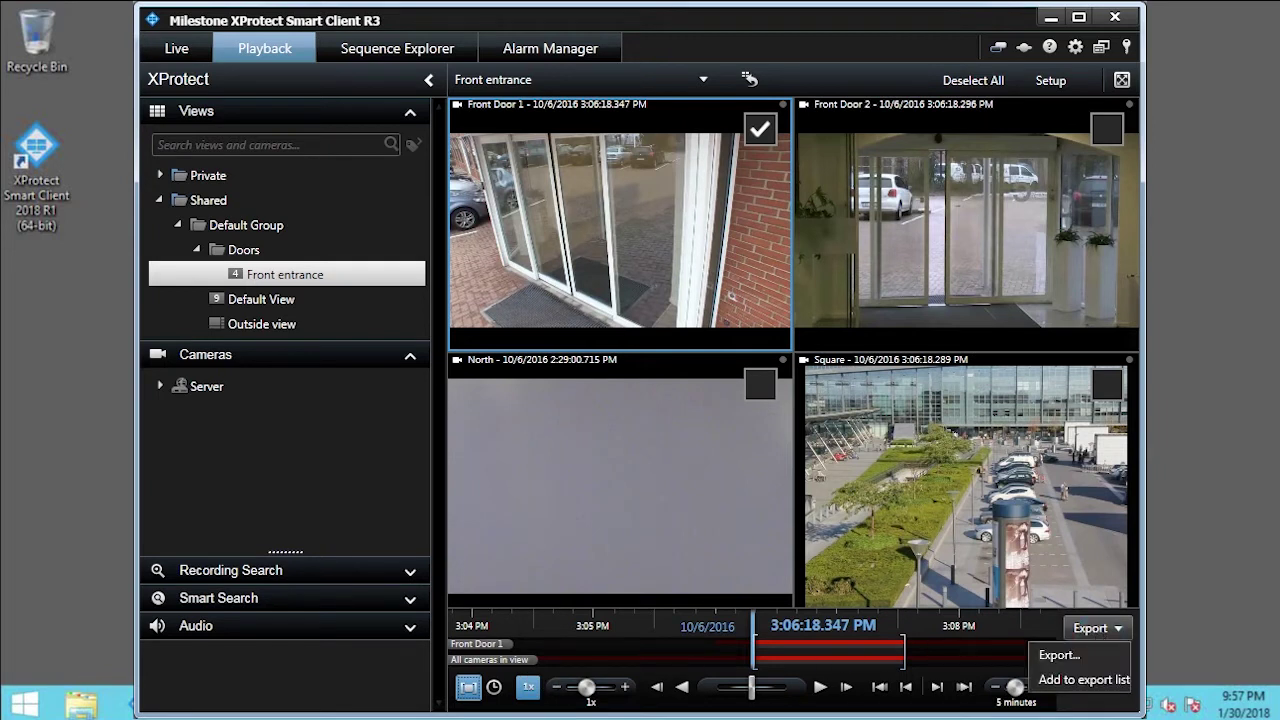
pyautogui.click(1056, 656)
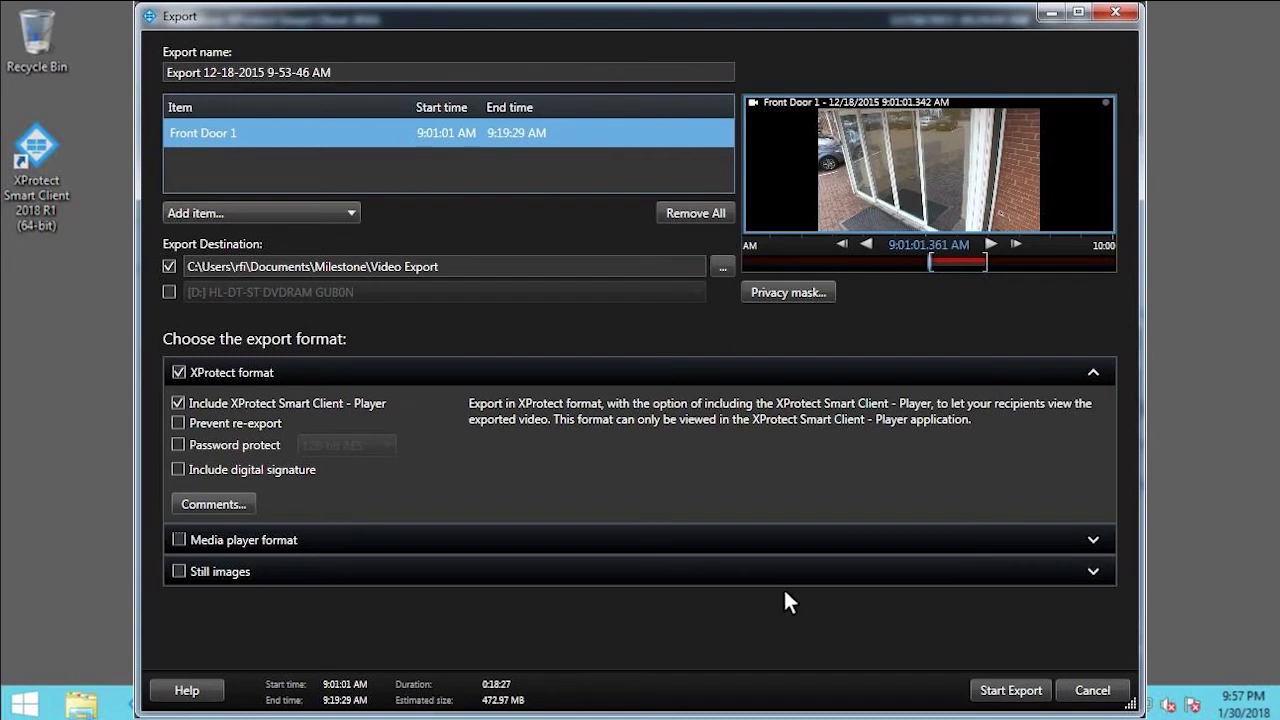
# Step: Keep XProtect format with the bundled Smart Client Player, and bring up the export comments
pyautogui.click(211, 505)
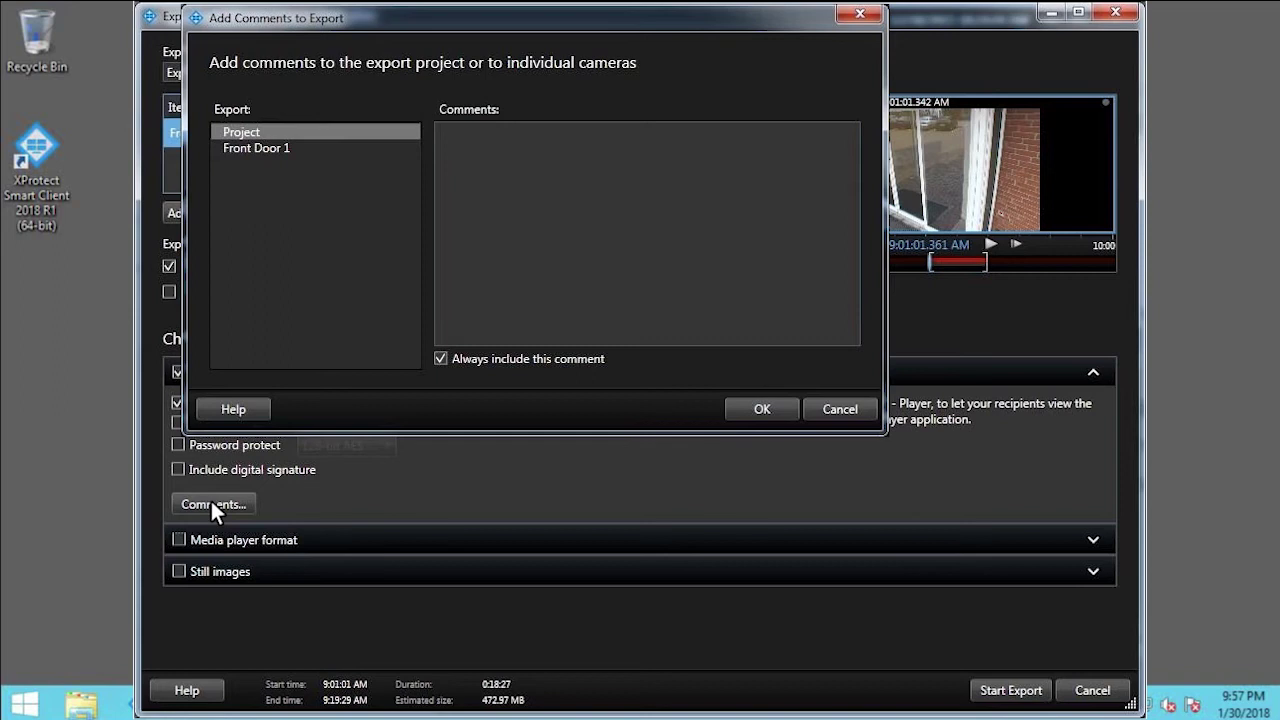
pyautogui.click(766, 408)
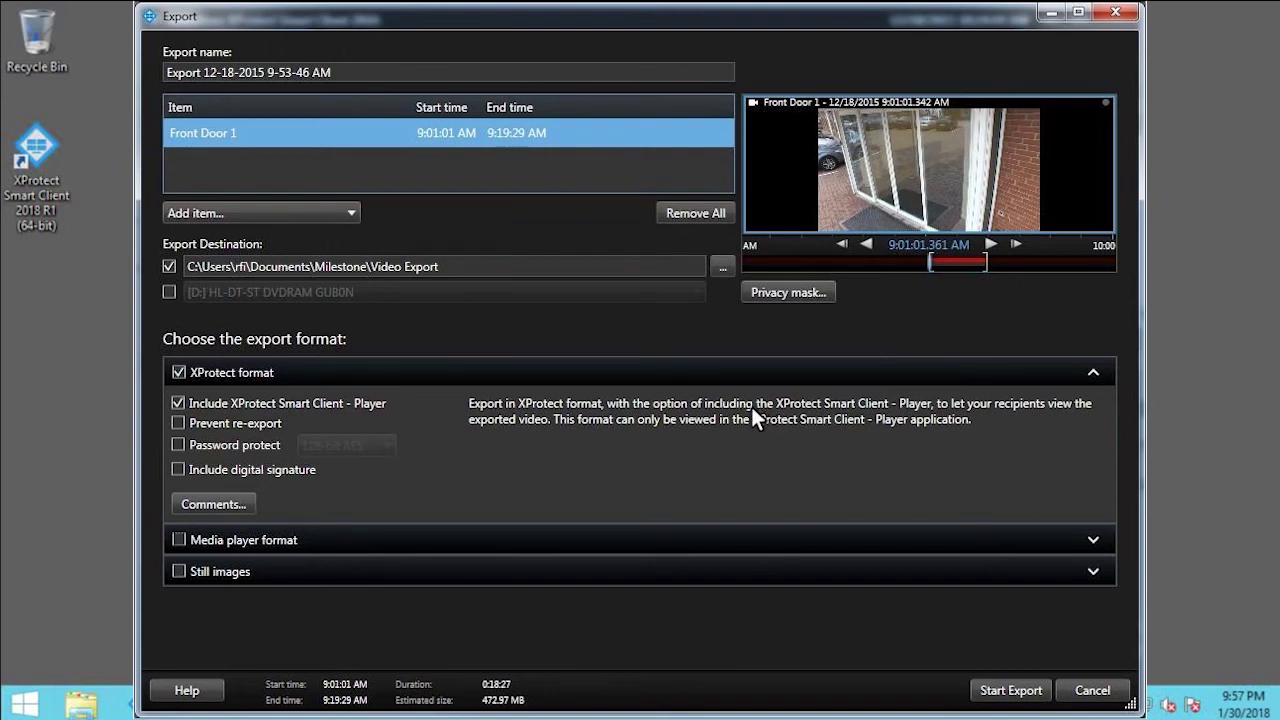
# Step: Enable Media player format: Video and Audio, AVI, Microsoft Video 1 codec, with timestamps
pyautogui.click(179, 539)
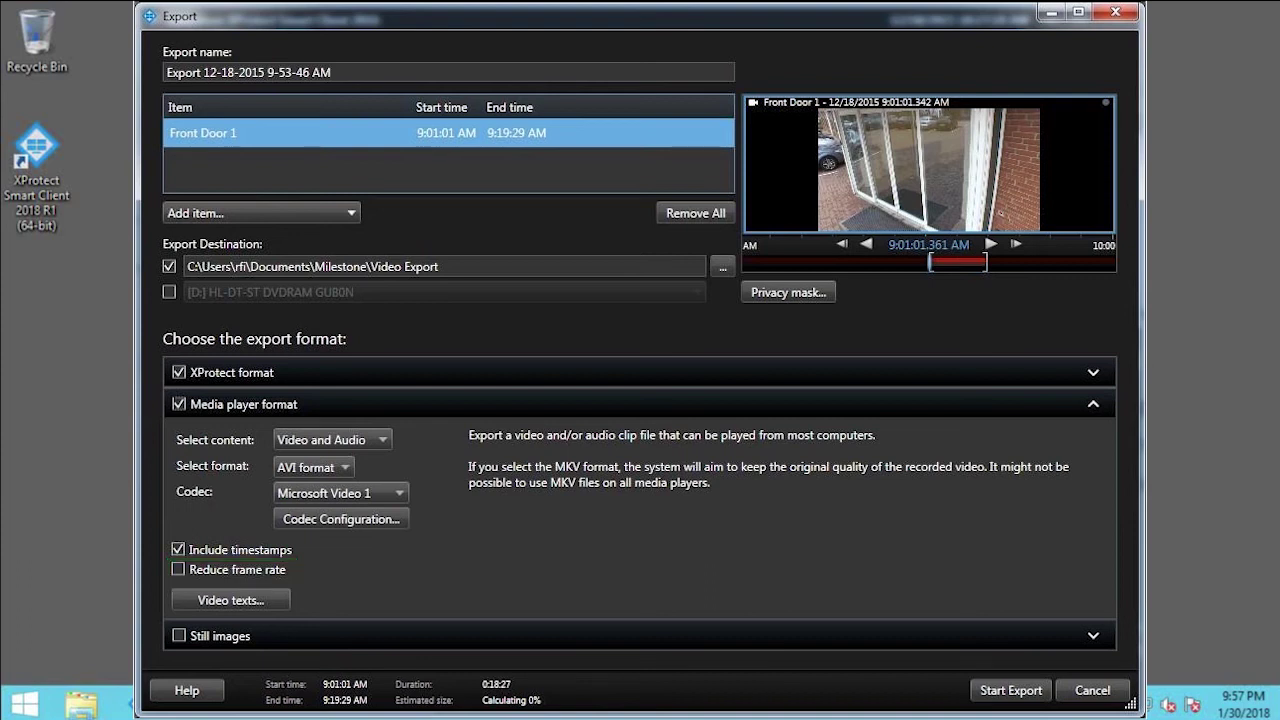
# Step: Review the pre- and post-video text slides, then start the export with still images included
pyautogui.click(223, 600)
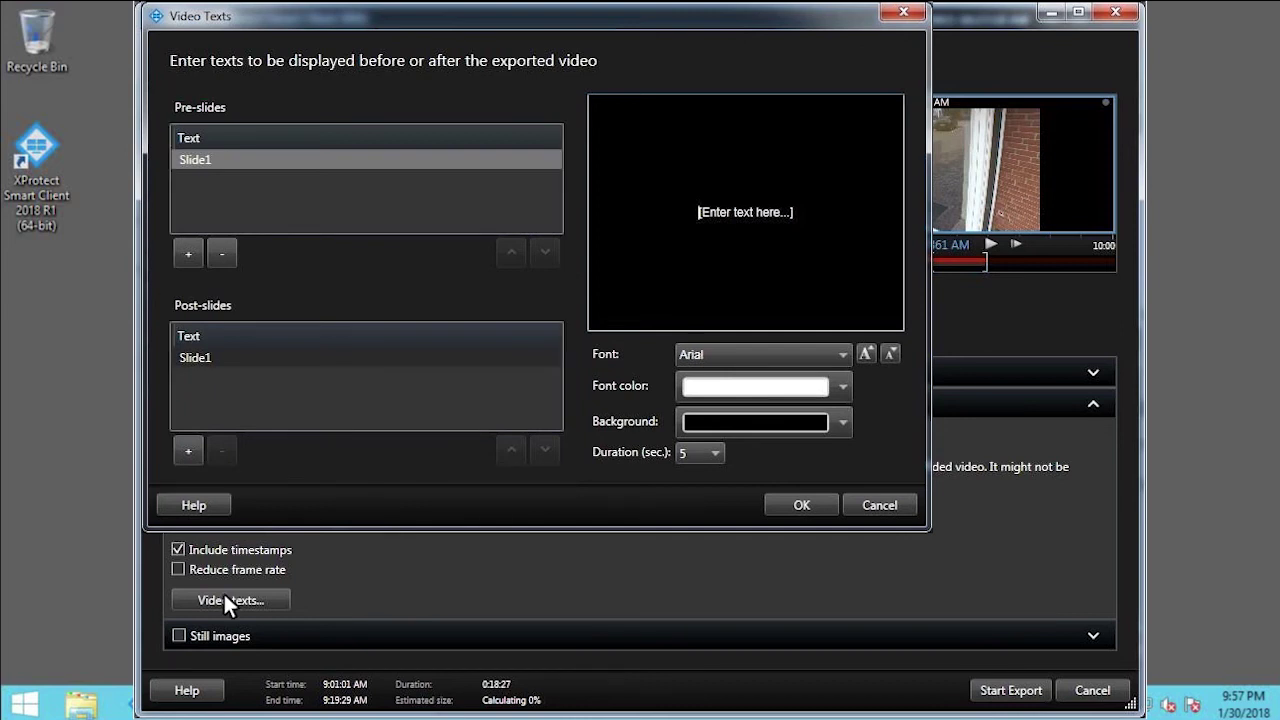
pyautogui.click(800, 503)
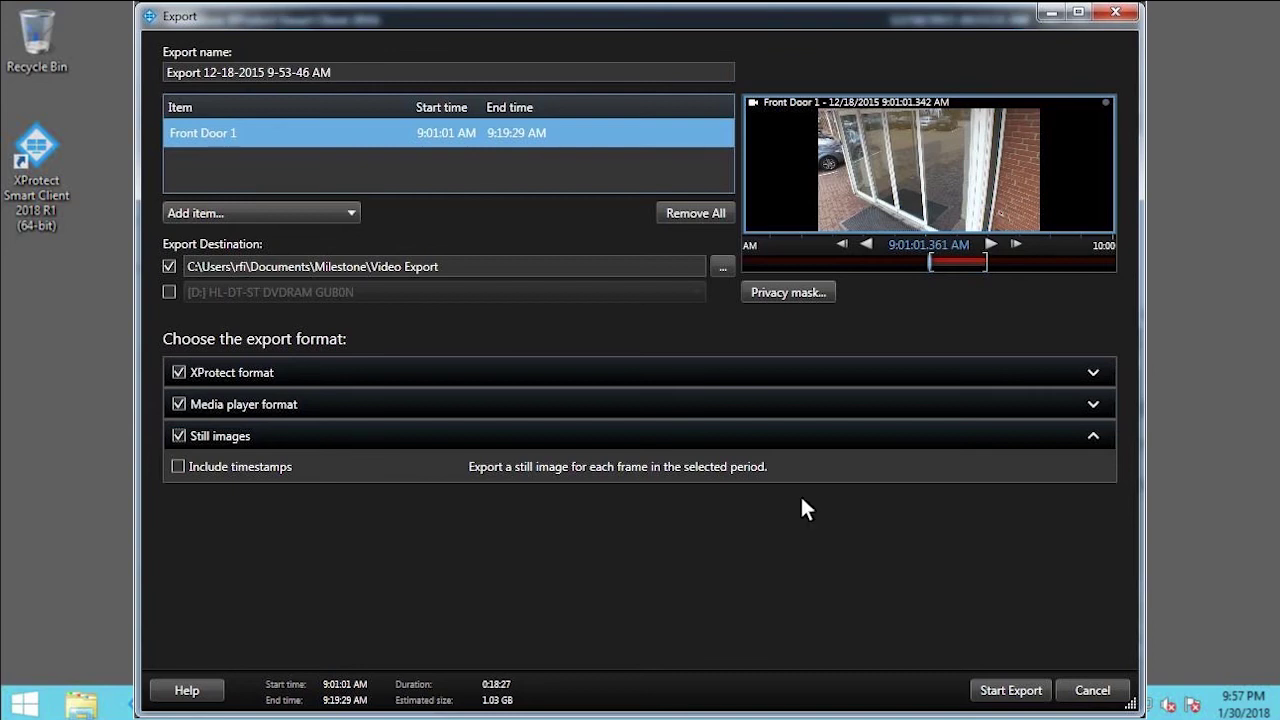
pyautogui.click(1018, 692)
# Step: Enter and confirm the export password to encrypt the Front Door 1 export
pyautogui.press('Tab')
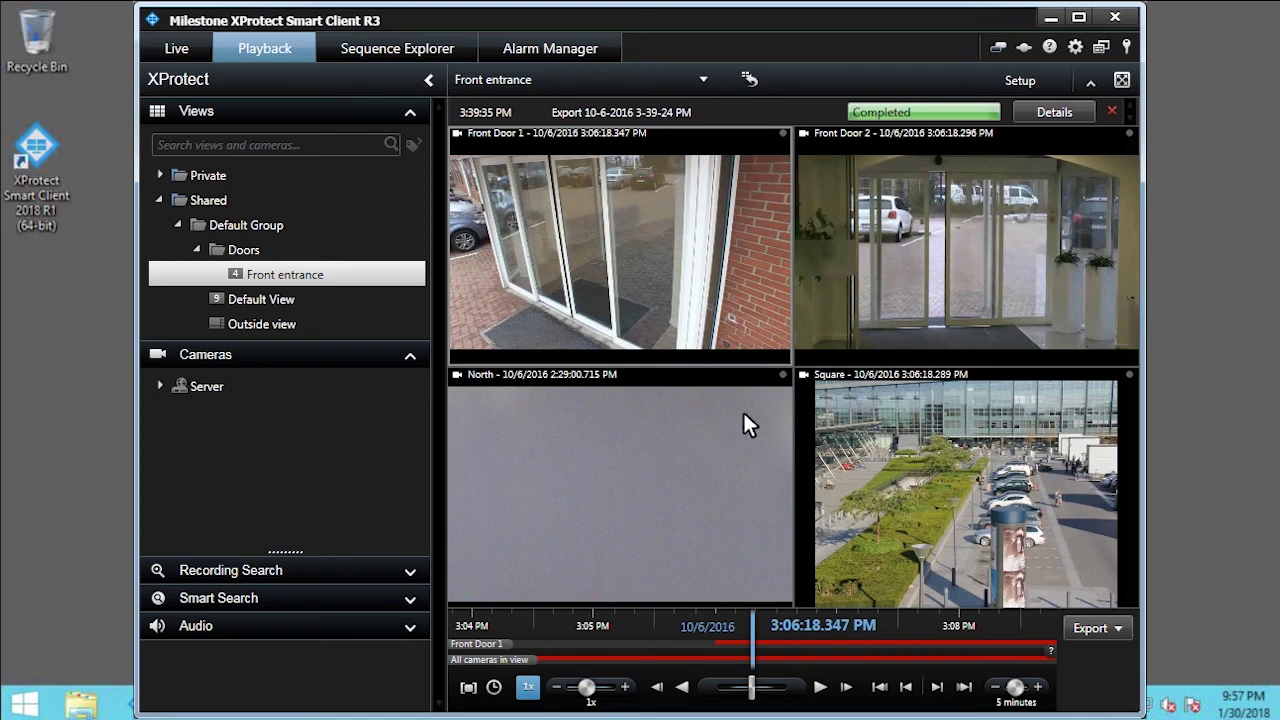
# Step: Expand the export details to check each format's result, then open the export folder
pyautogui.click(1055, 117)
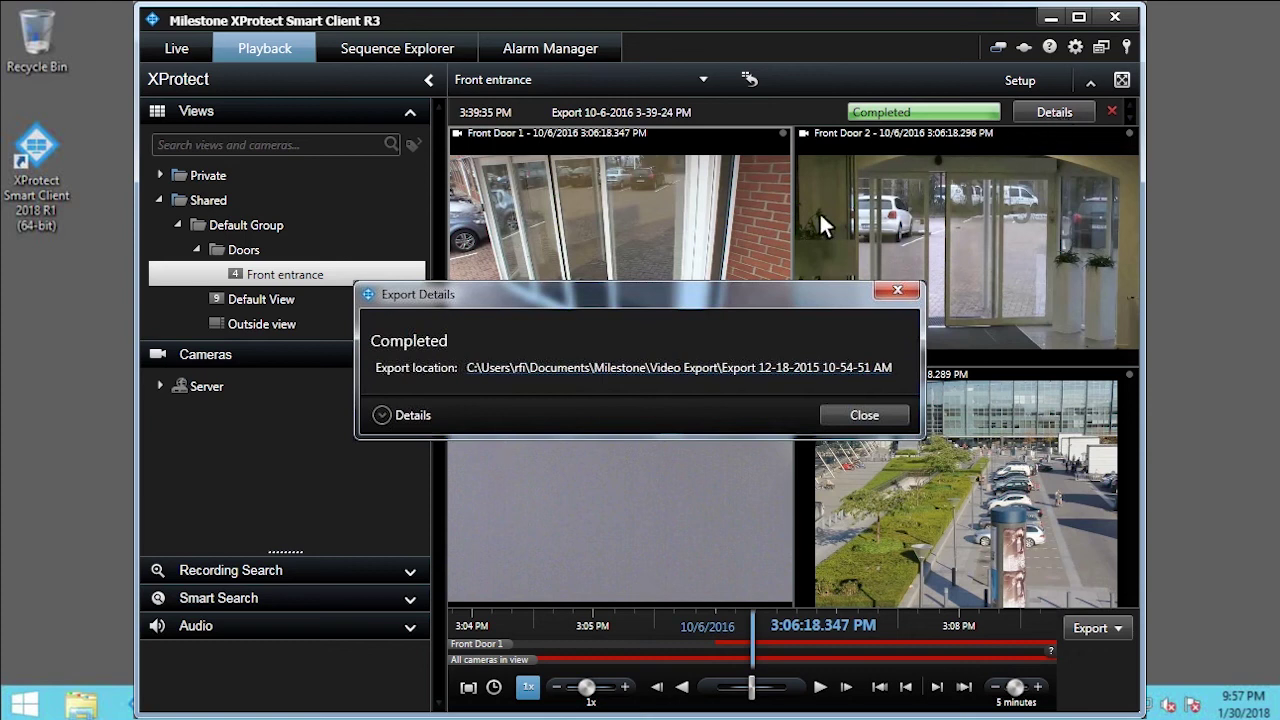
pyautogui.click(381, 418)
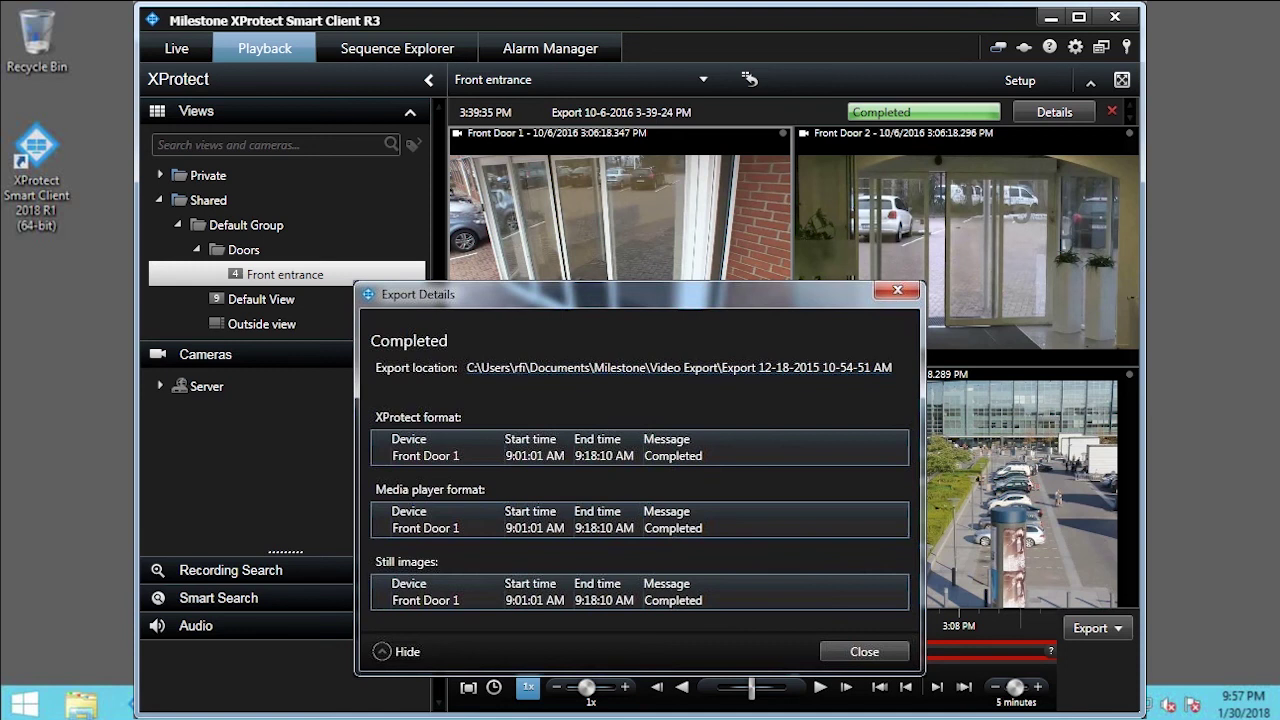
pyautogui.click(587, 367)
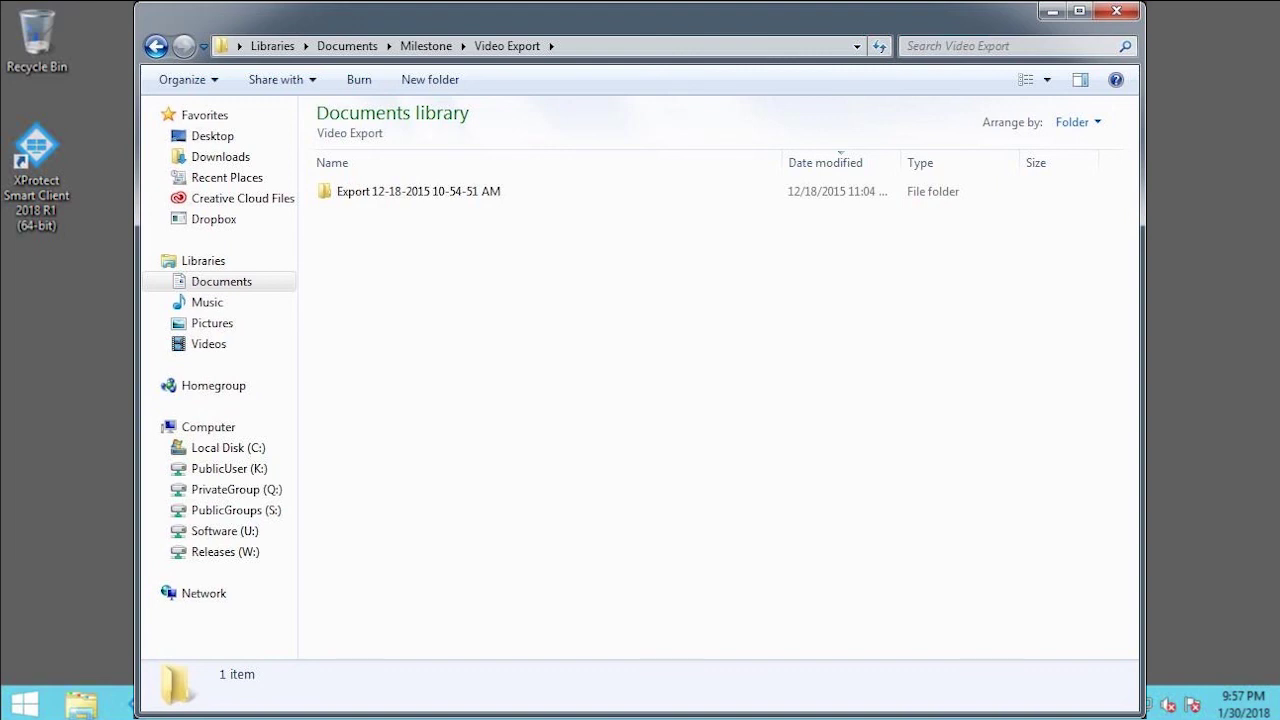
pyautogui.click(388, 196)
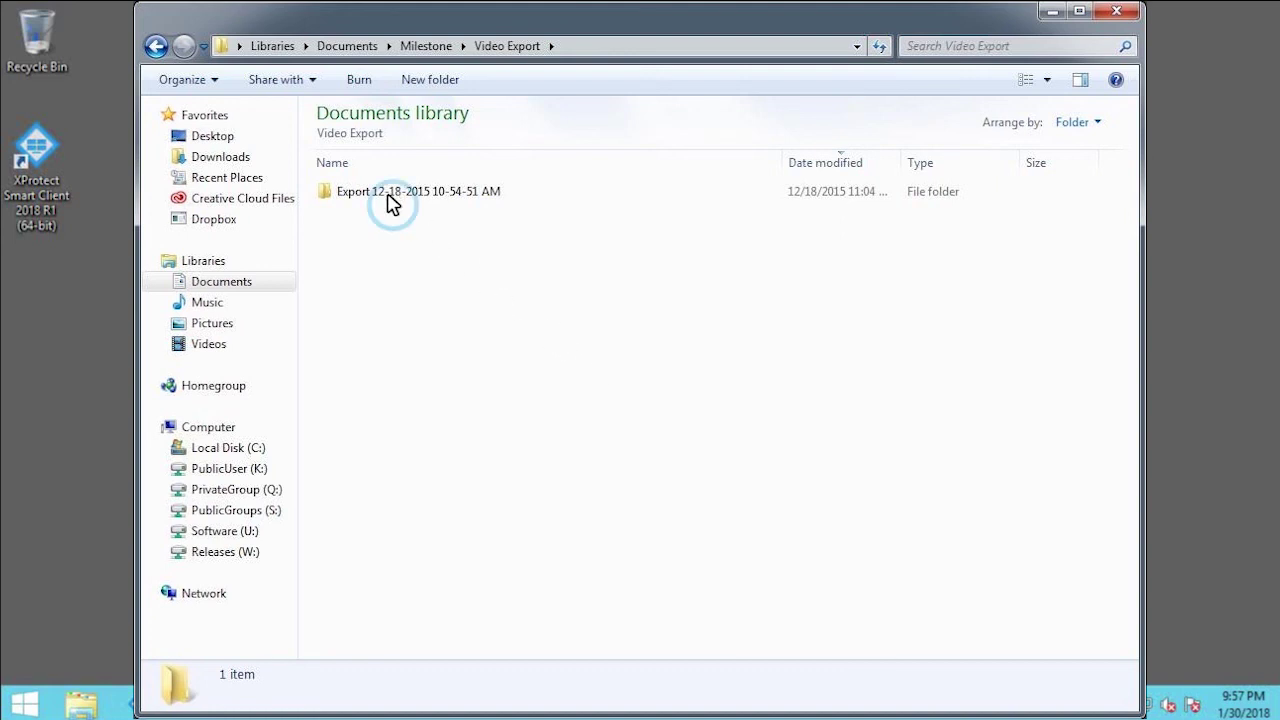
pyautogui.doubleClick(390, 196)
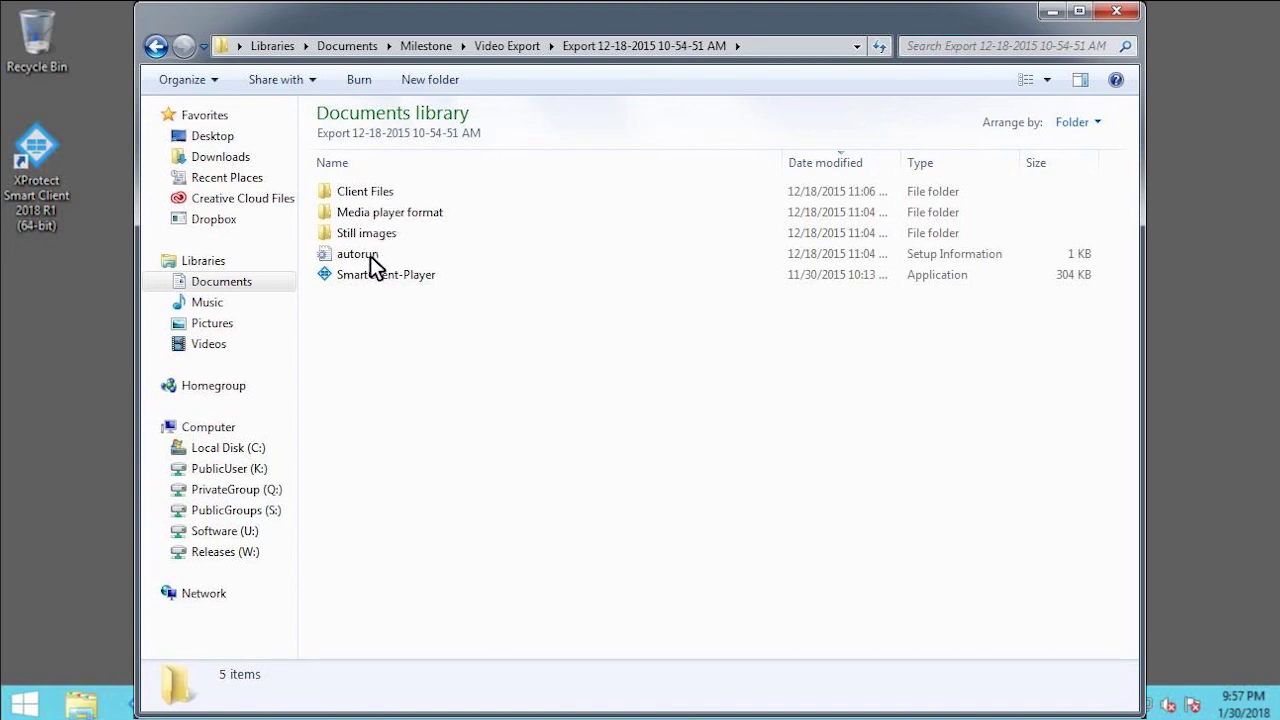
pyautogui.doubleClick(366, 285)
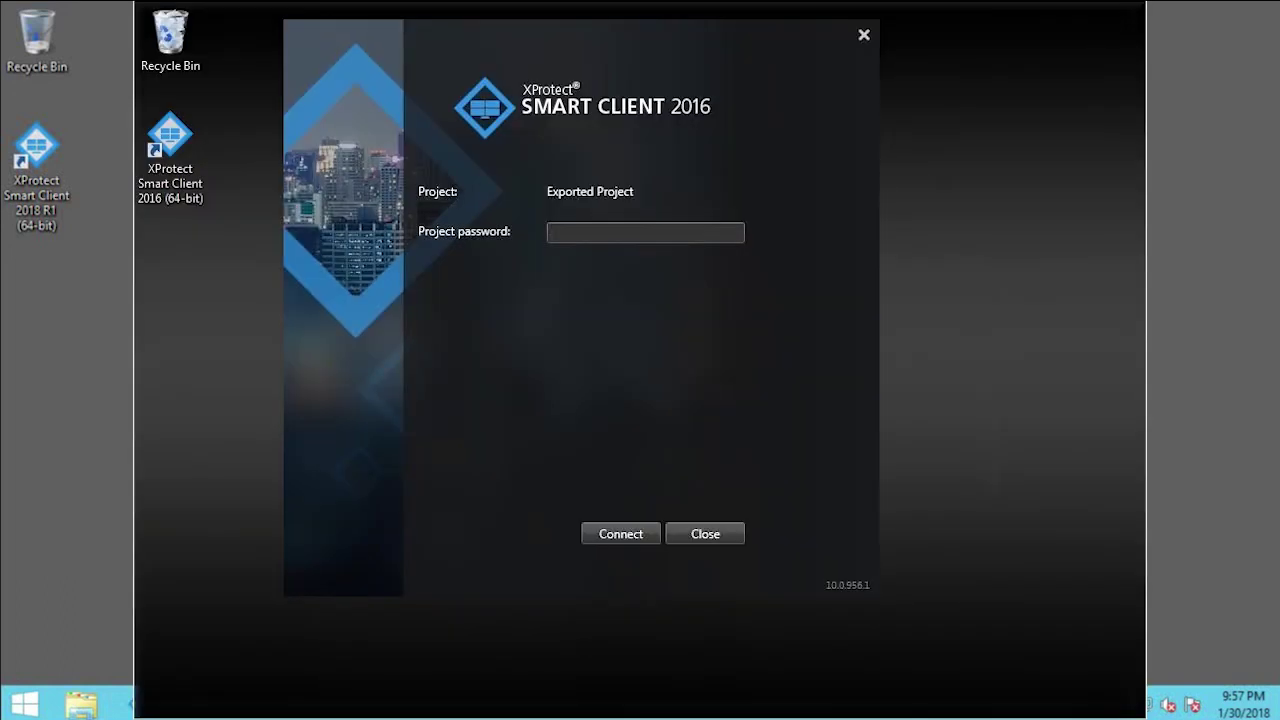
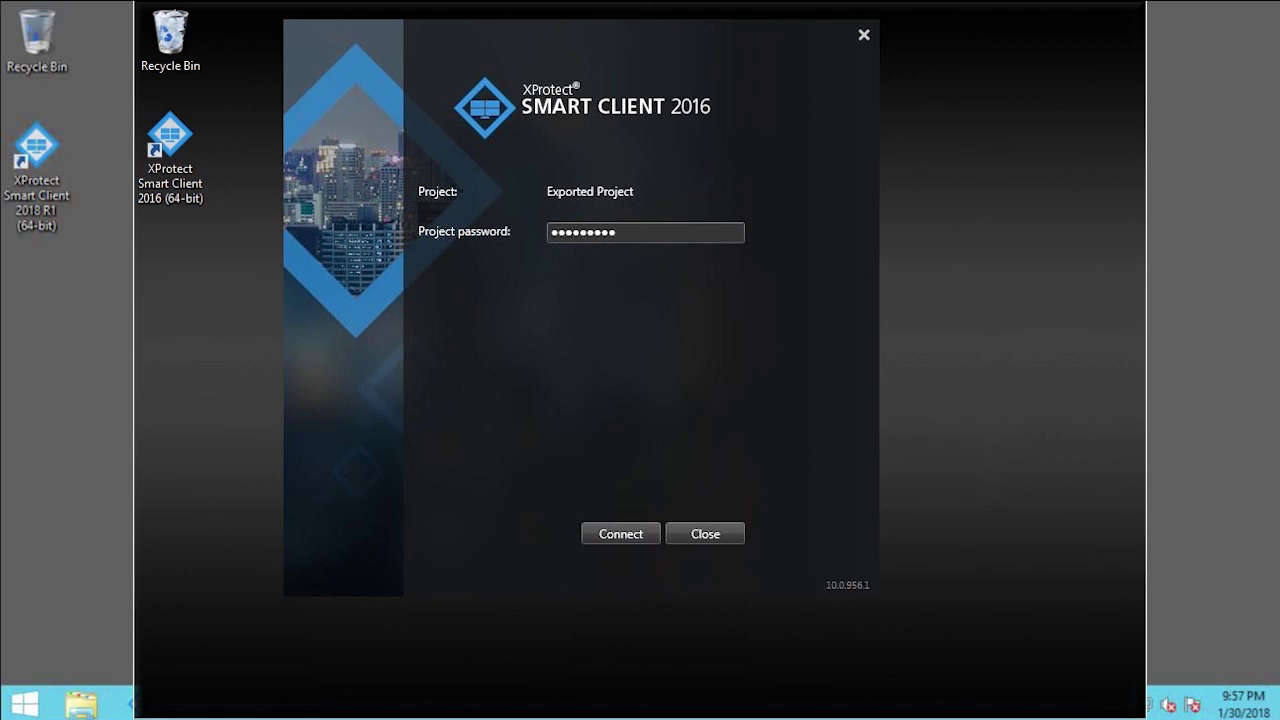